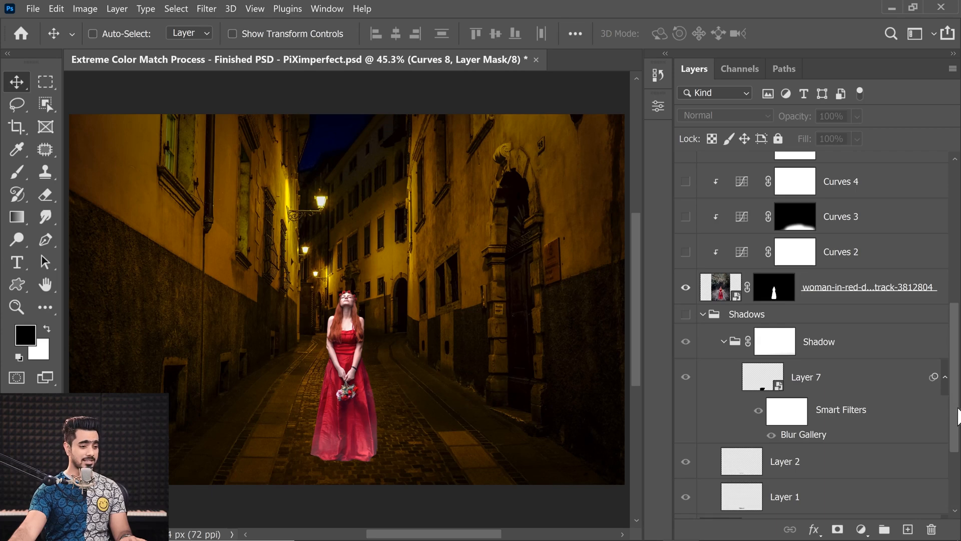
Make the Shadows group and the Blurred BG layer visible
drag(958, 415, 957, 473)
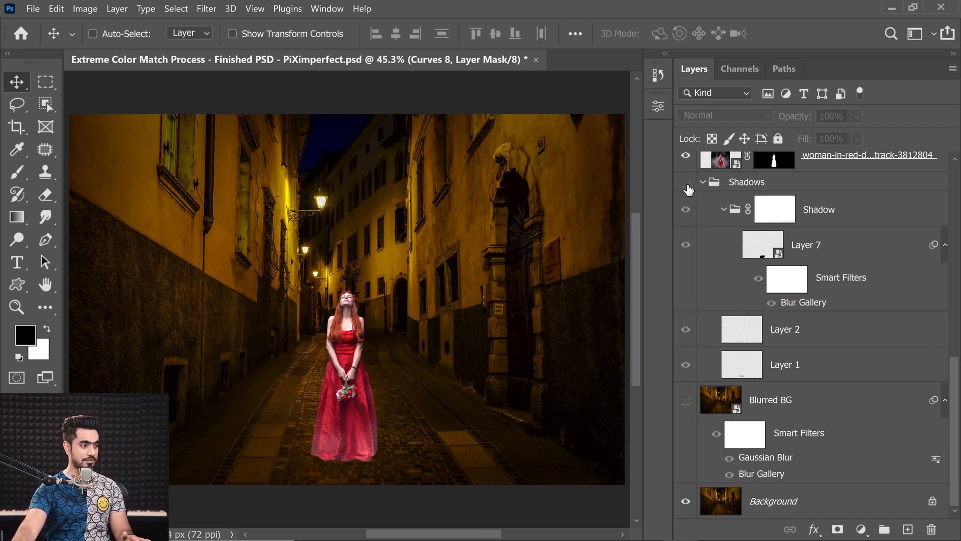
click(686, 182)
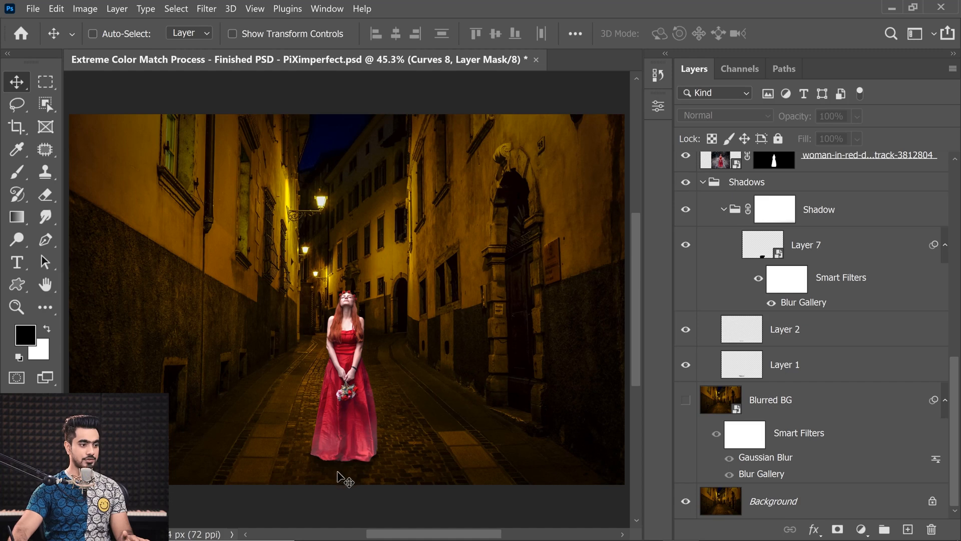
click(686, 401)
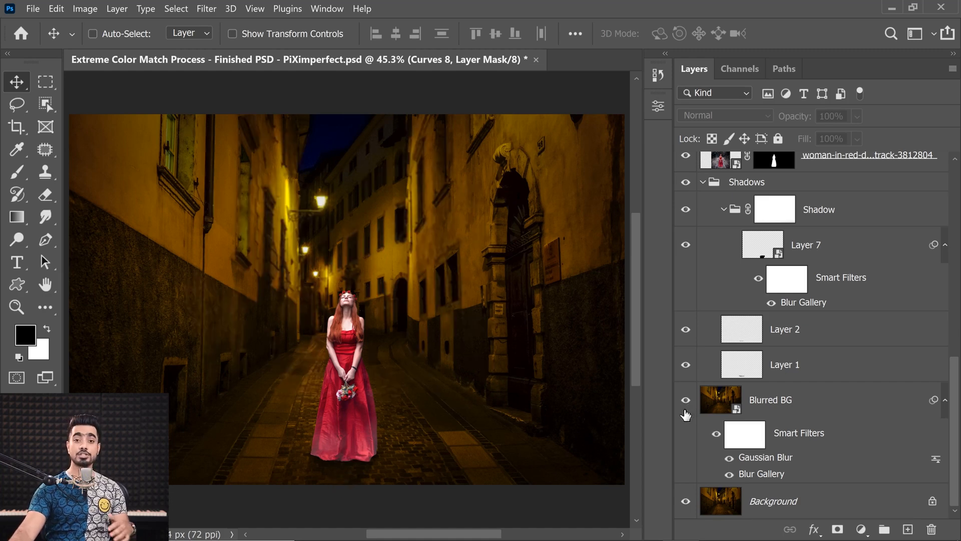
Make all layers clipped to the woman visible, from Curves 2 up through CMX, Curves 6, Layer 3 and Curves 7
drag(956, 413, 959, 273)
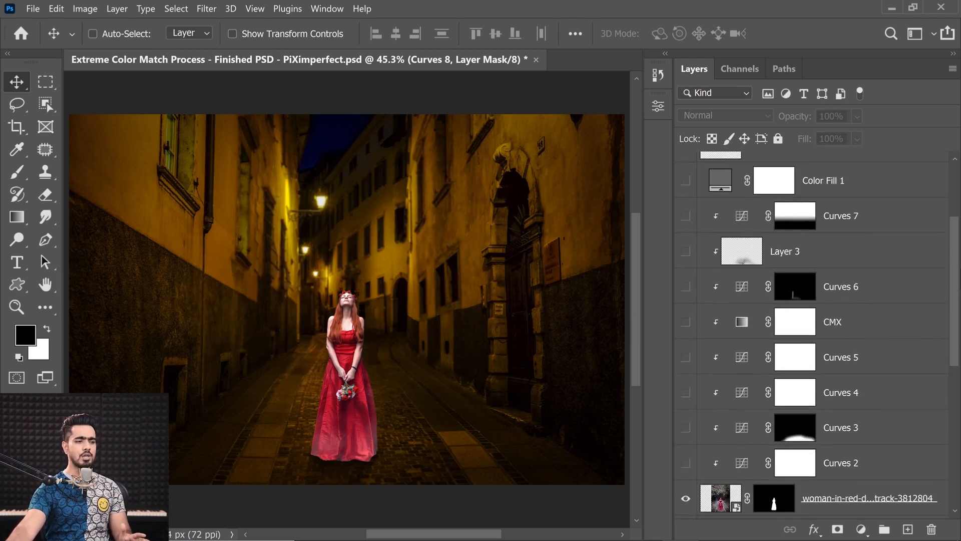
click(687, 465)
click(686, 429)
click(686, 357)
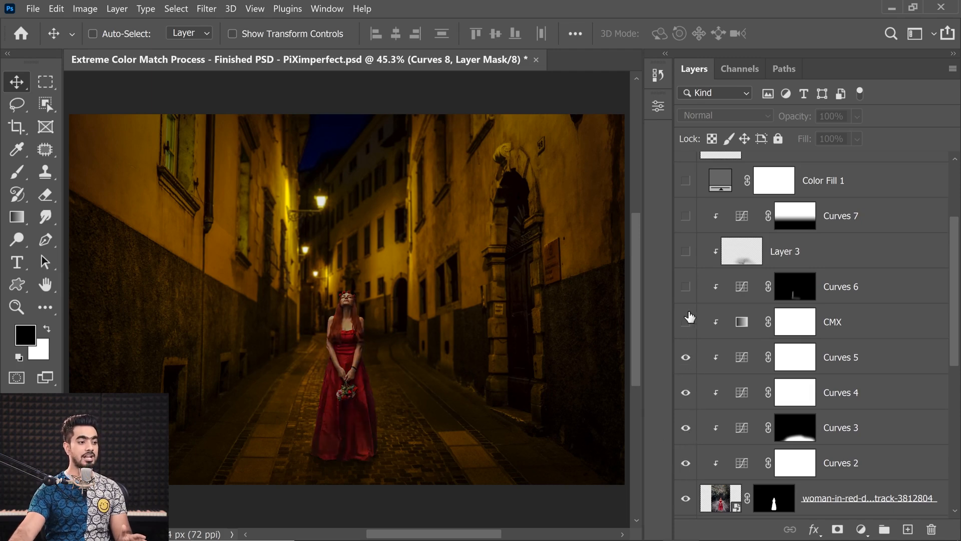
click(686, 322)
click(686, 286)
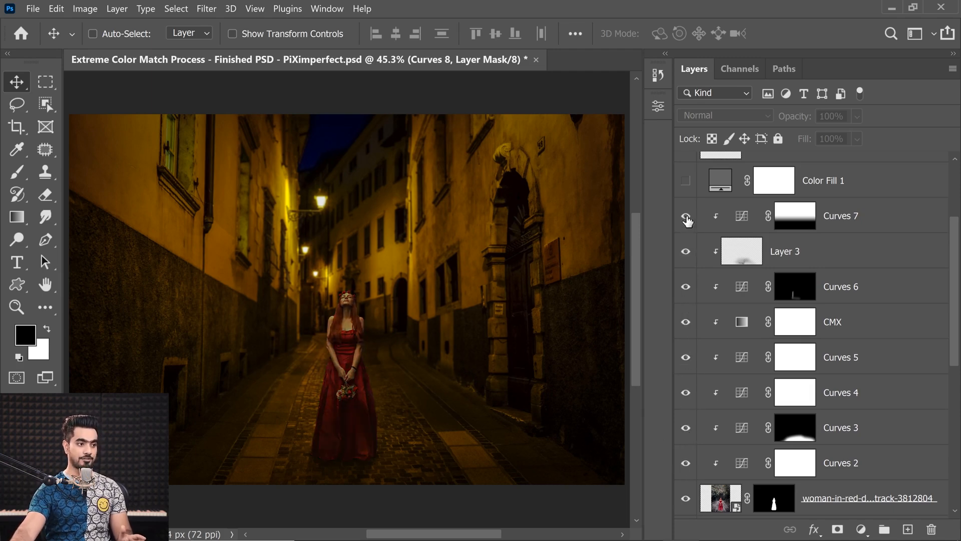
Make the Color Lookup 1 and Curves 8 adjustment layers visible
drag(956, 261, 958, 208)
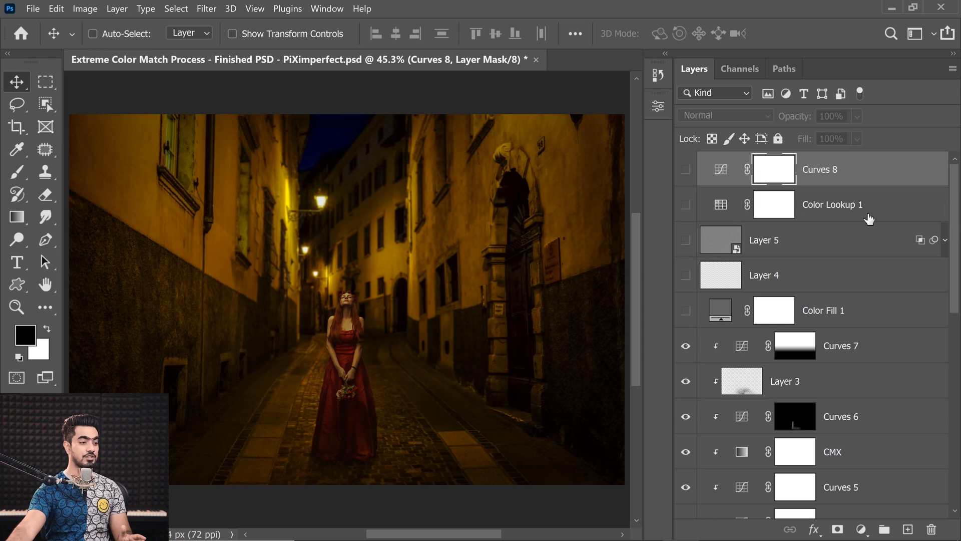
click(686, 205)
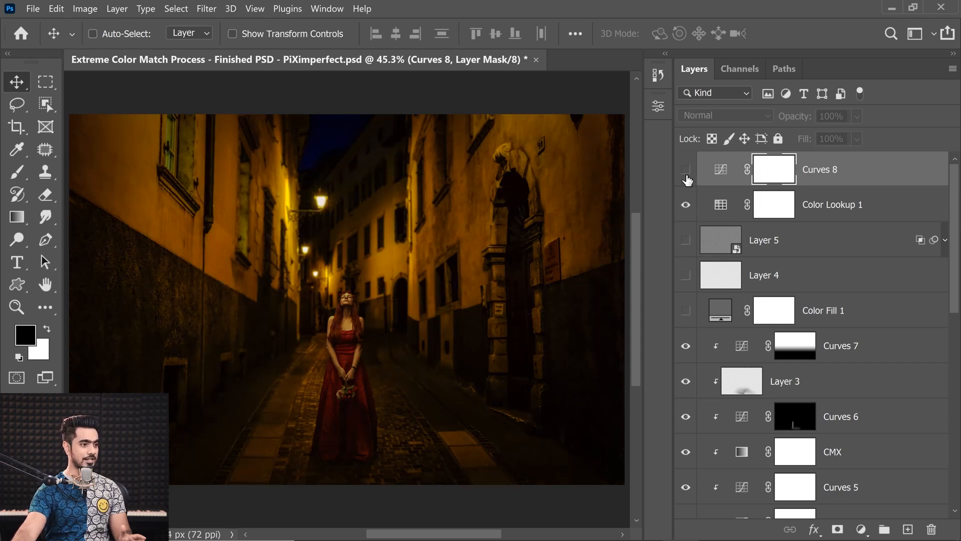
click(687, 170)
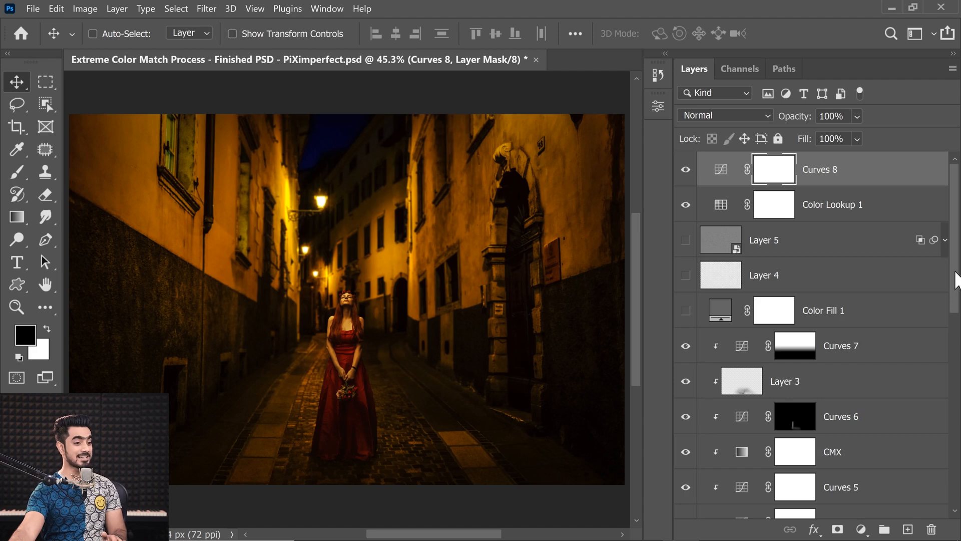
Switch Layer 7 in the Shadow group off and on to compare the image with and without the cast shadow
drag(955, 275, 954, 483)
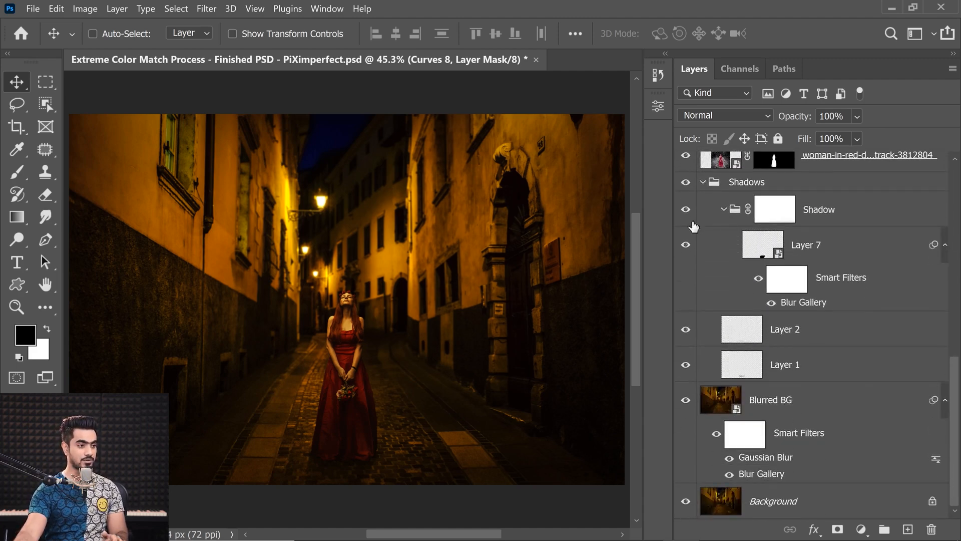
click(684, 246)
click(684, 246)
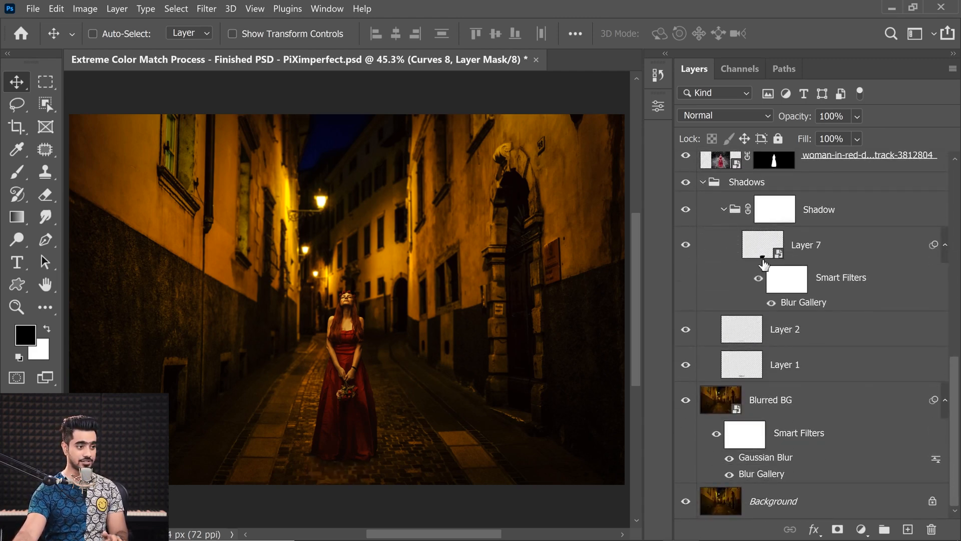
Skew the shadow on Layer 7 with Free Transform, shifting its lower edge to the right until X is about 2487 px
click(759, 249)
key(ctrl+t)
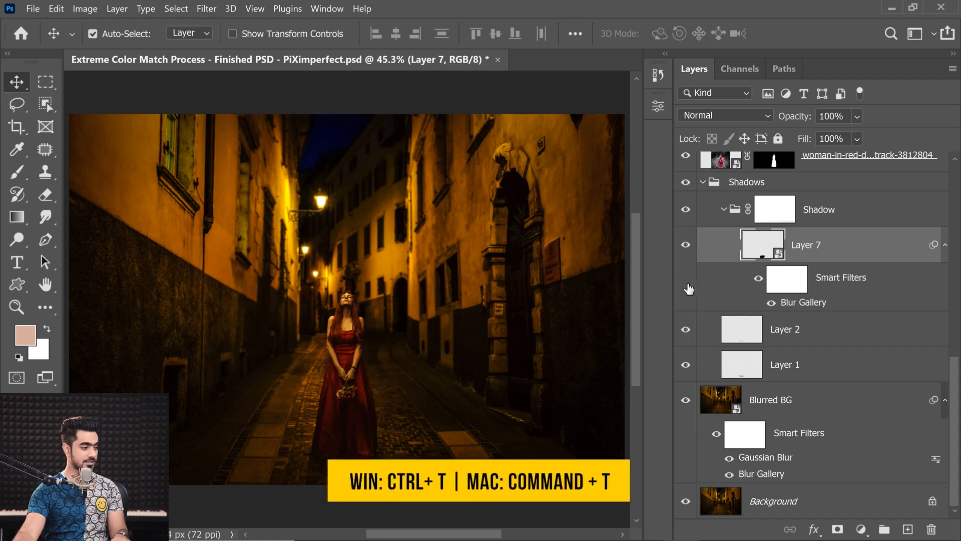
click(534, 236)
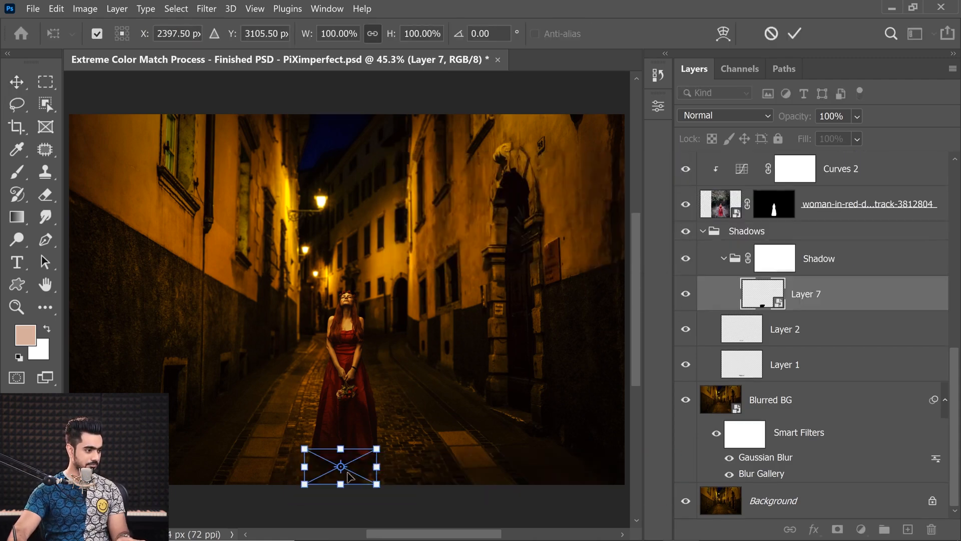
drag(341, 477, 410, 471)
drag(353, 414, 330, 346)
right_click(357, 342)
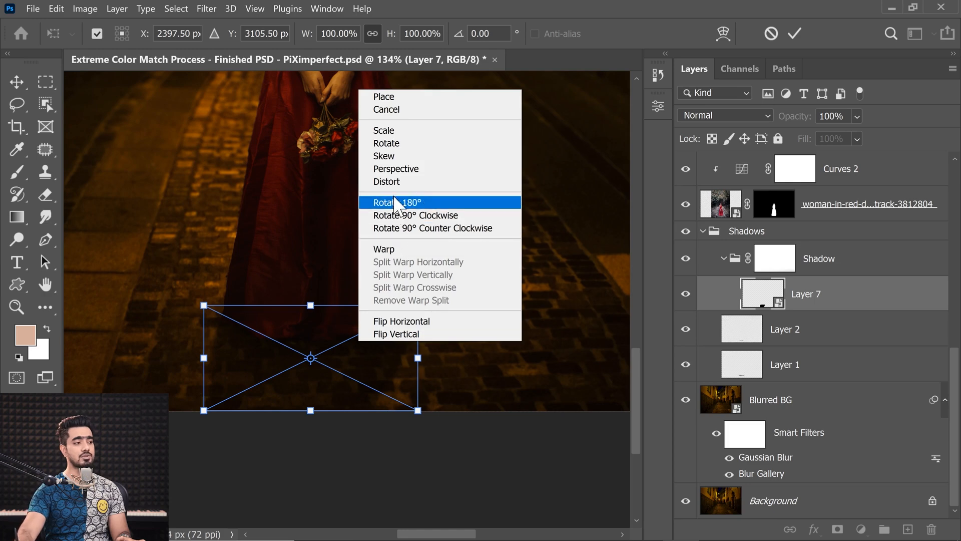
click(390, 157)
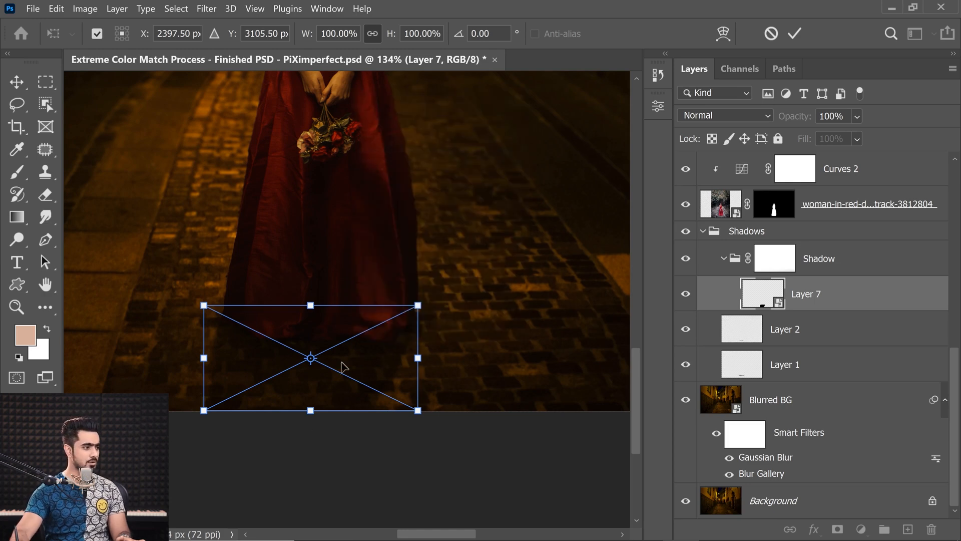
drag(311, 413, 375, 415)
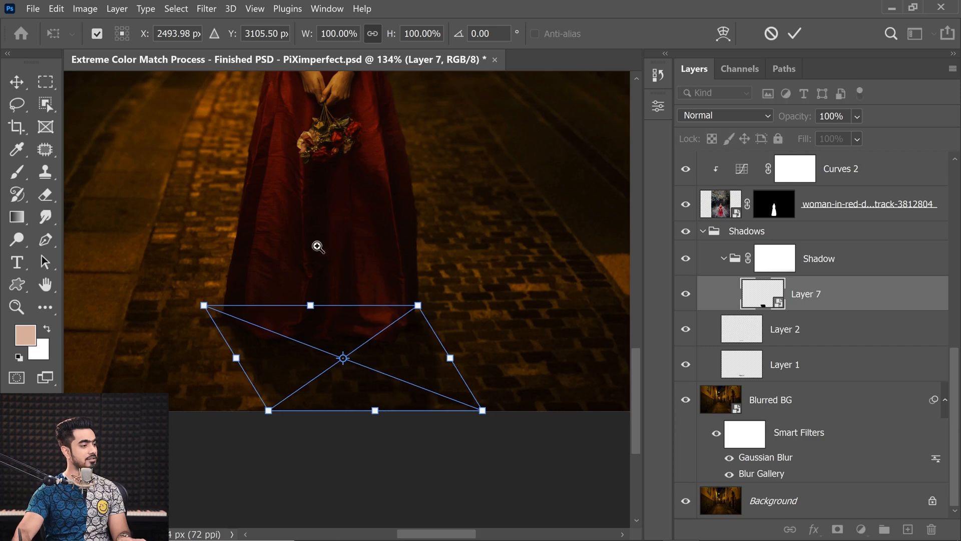
drag(330, 243, 302, 281)
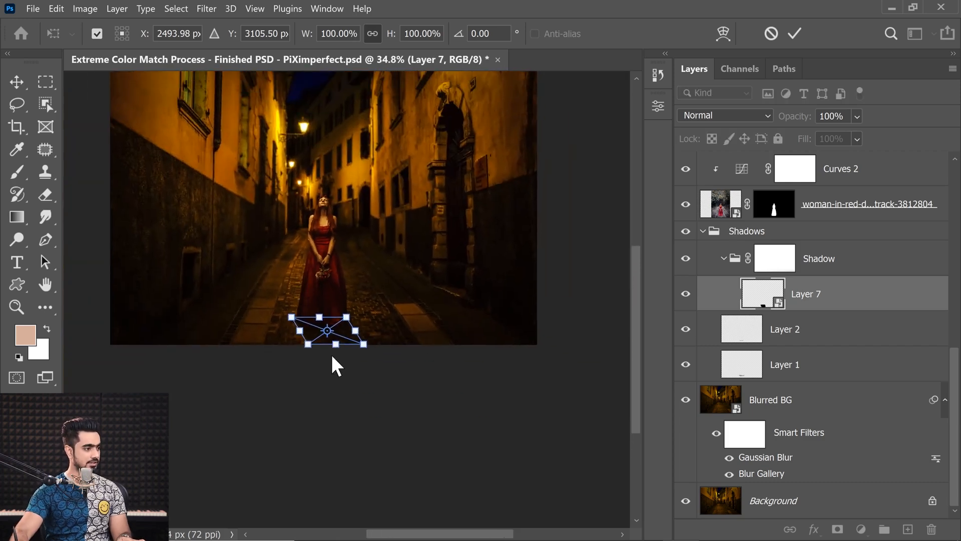
drag(335, 349, 331, 358)
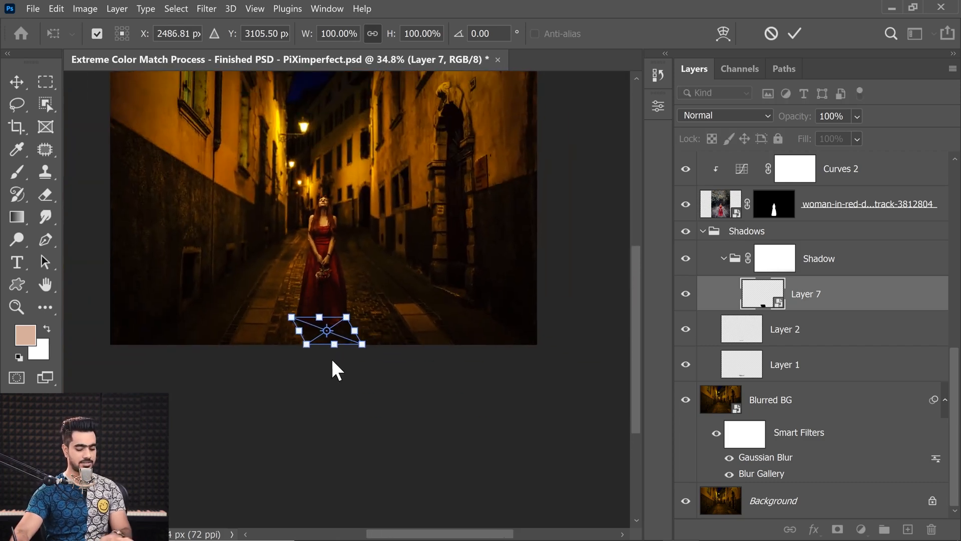
key(Return)
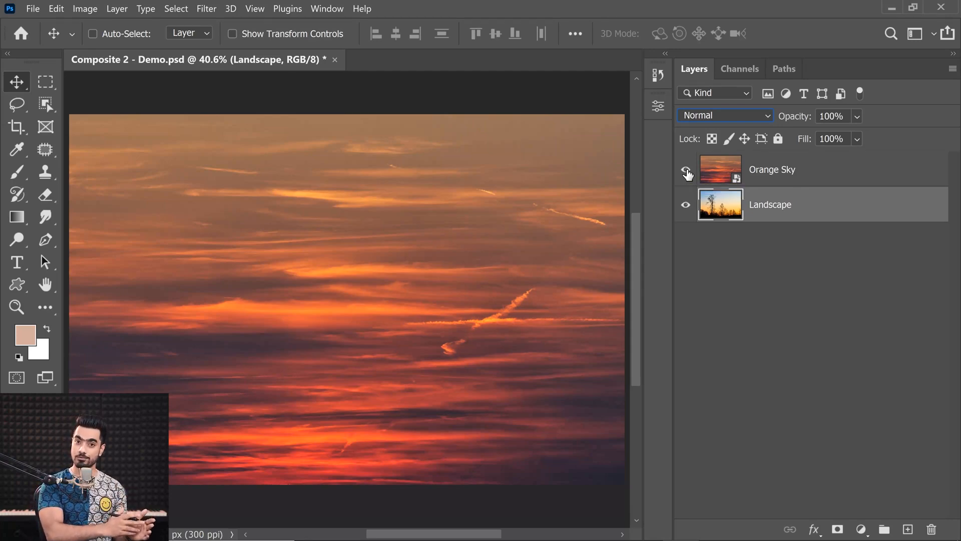
Hide the Orange Sky layer and examine the fine branches of the tall tree in the Landscape layer up close
click(687, 170)
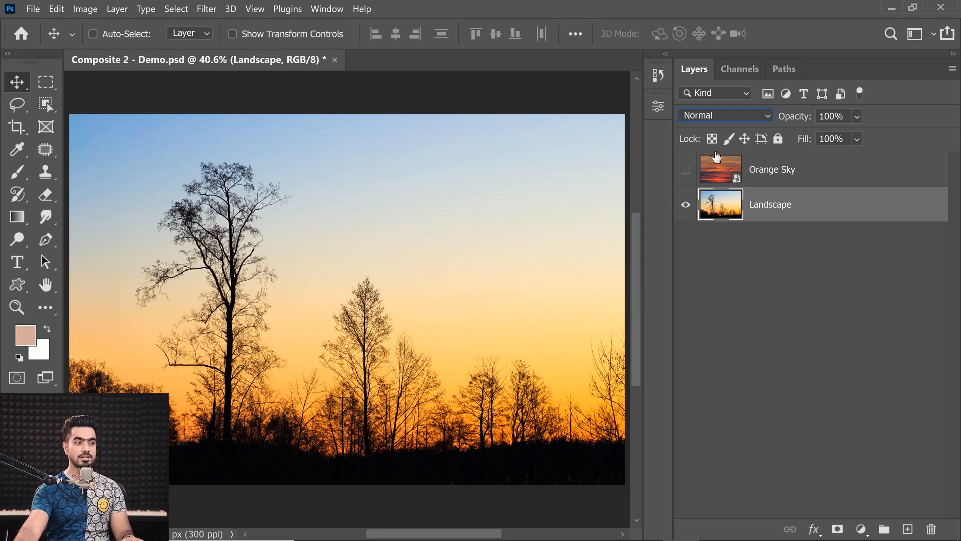
click(686, 170)
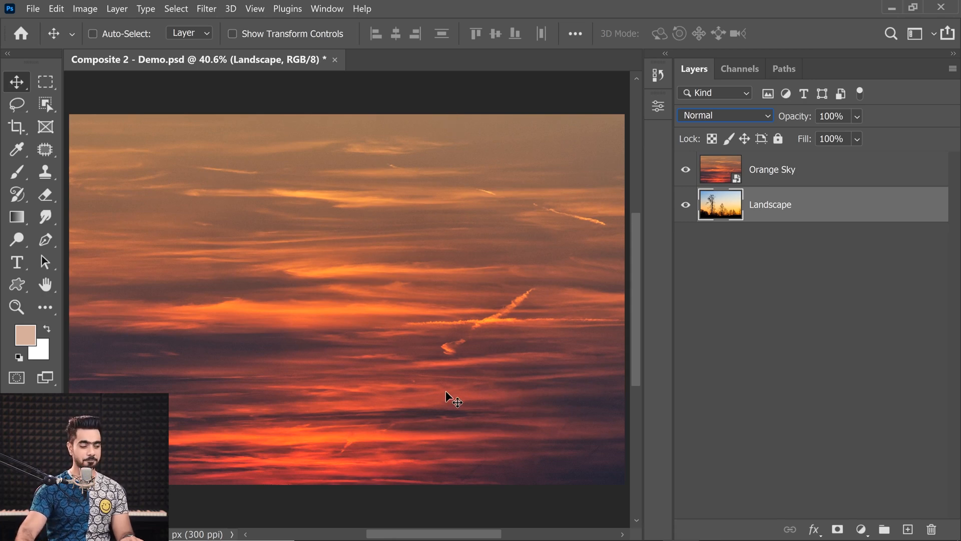
click(726, 175)
click(686, 170)
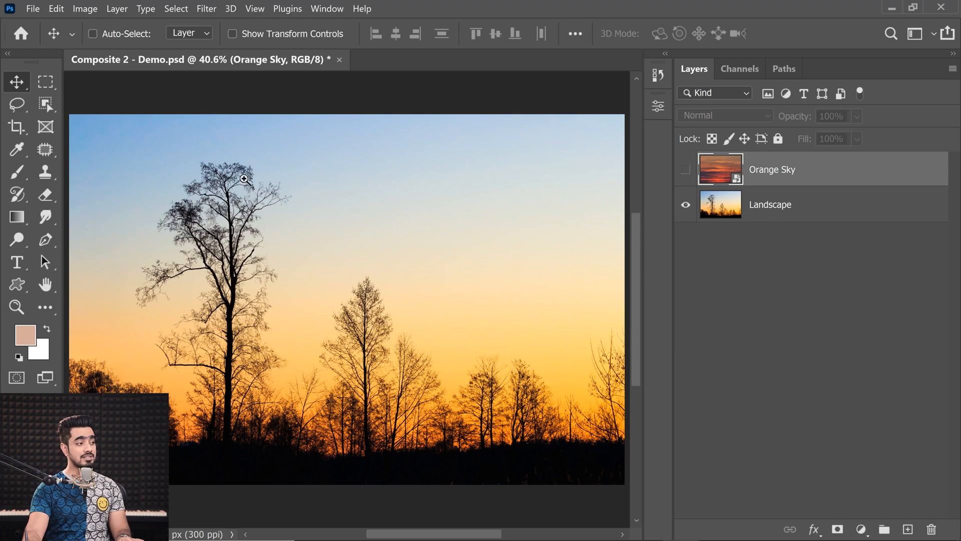
drag(241, 174, 310, 190)
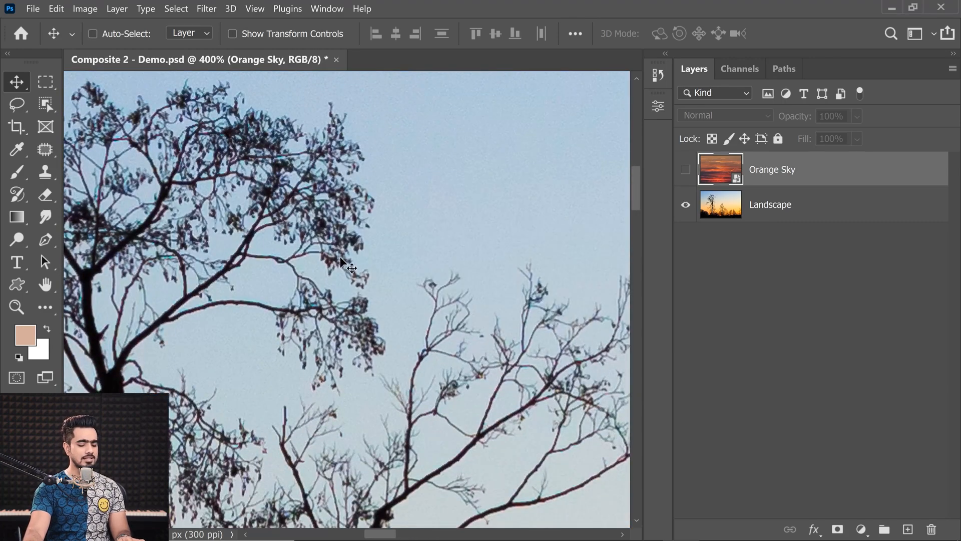
key(ctrl+0)
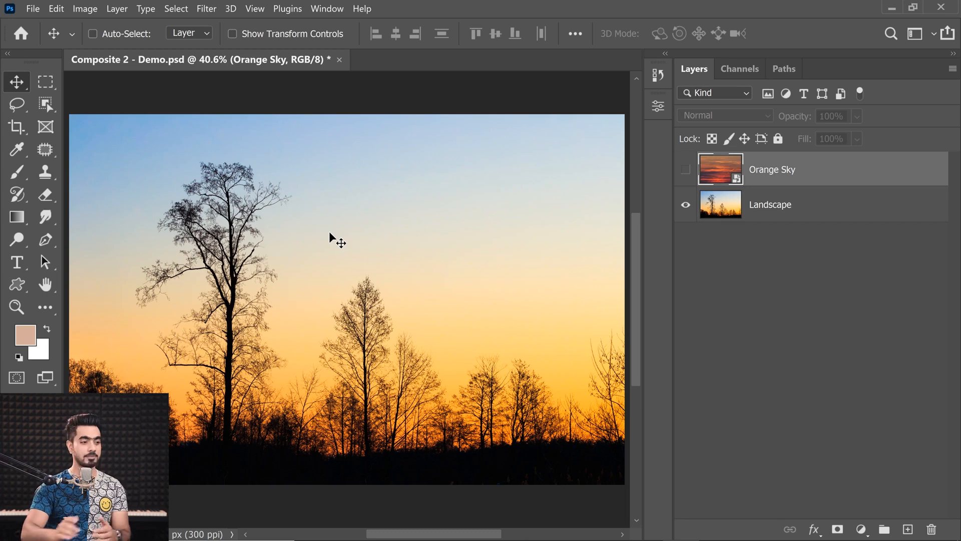
Switch the Orange Sky layer on and off to compare the sky with the landscape below
click(764, 213)
click(768, 181)
click(685, 170)
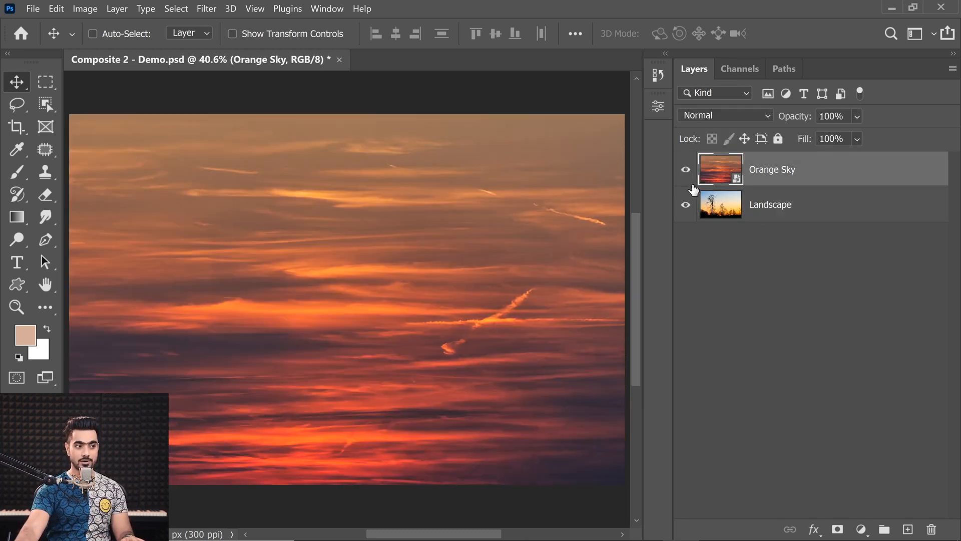
click(685, 170)
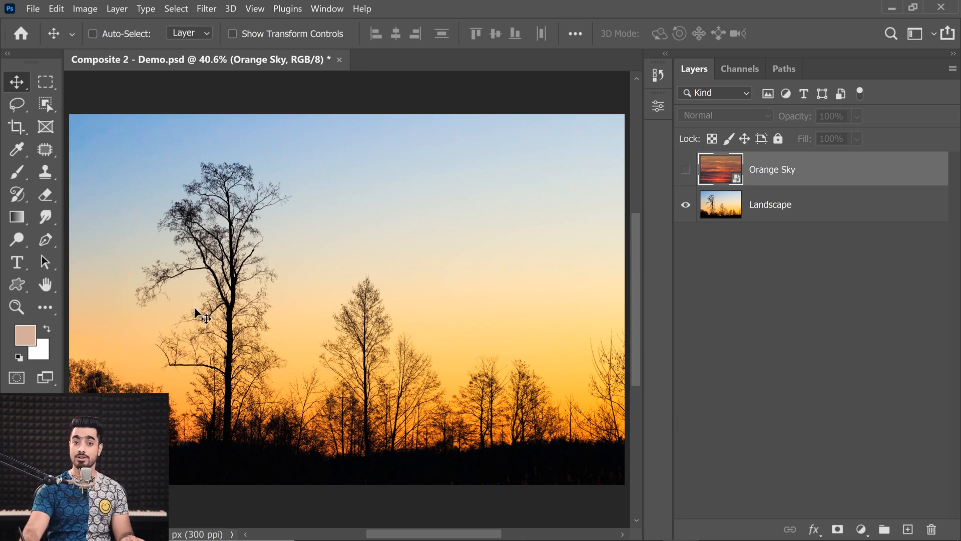
Show the Orange Sky layer, set its blend mode to Multiply and compare the landscape with and without it
click(685, 169)
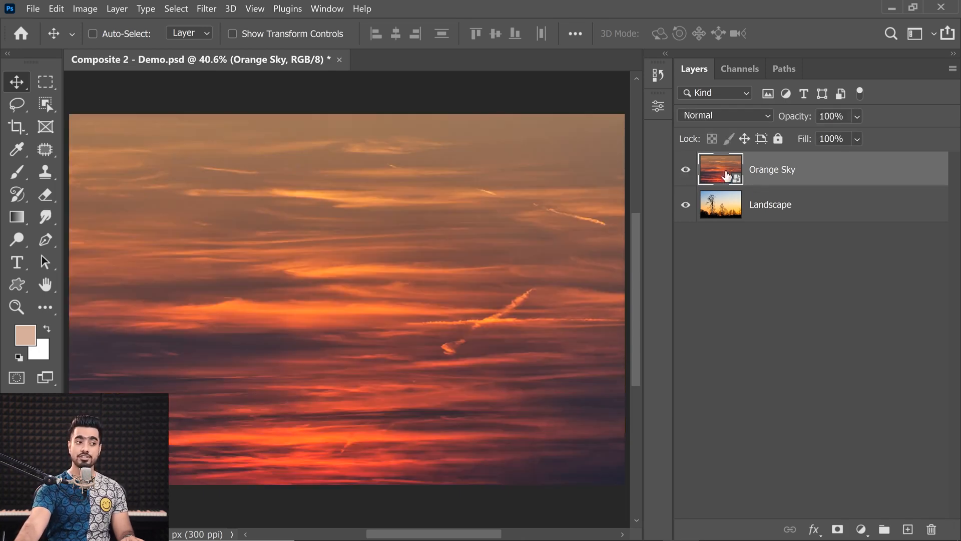
click(708, 115)
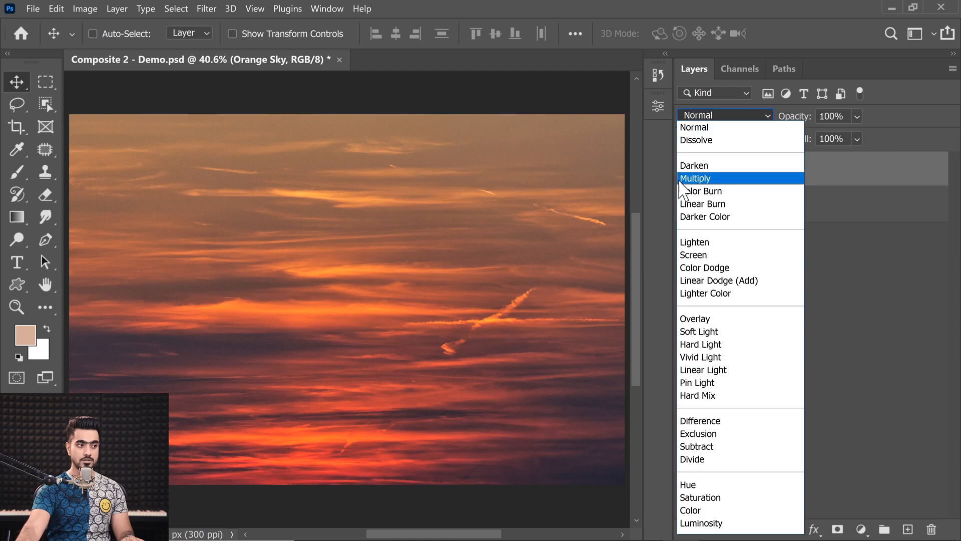
click(695, 178)
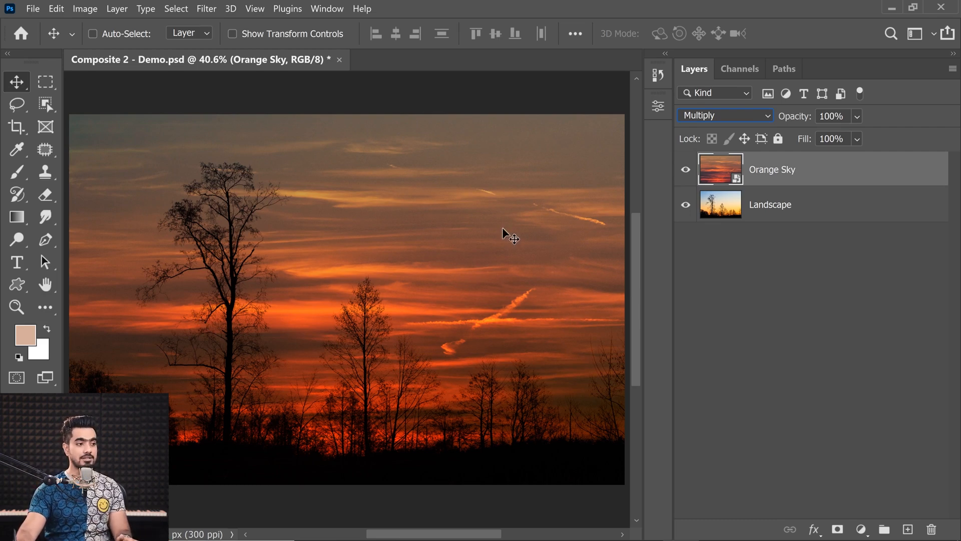
click(685, 169)
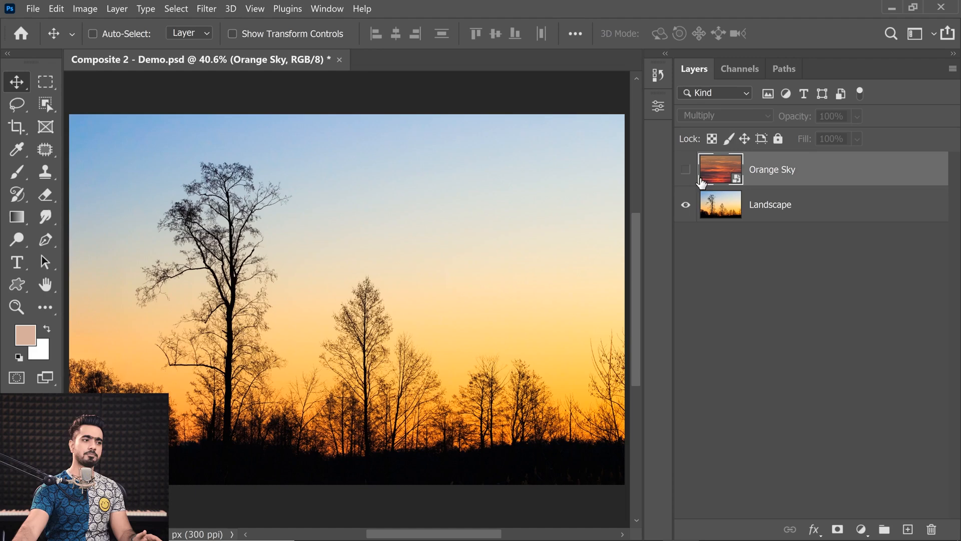
click(686, 170)
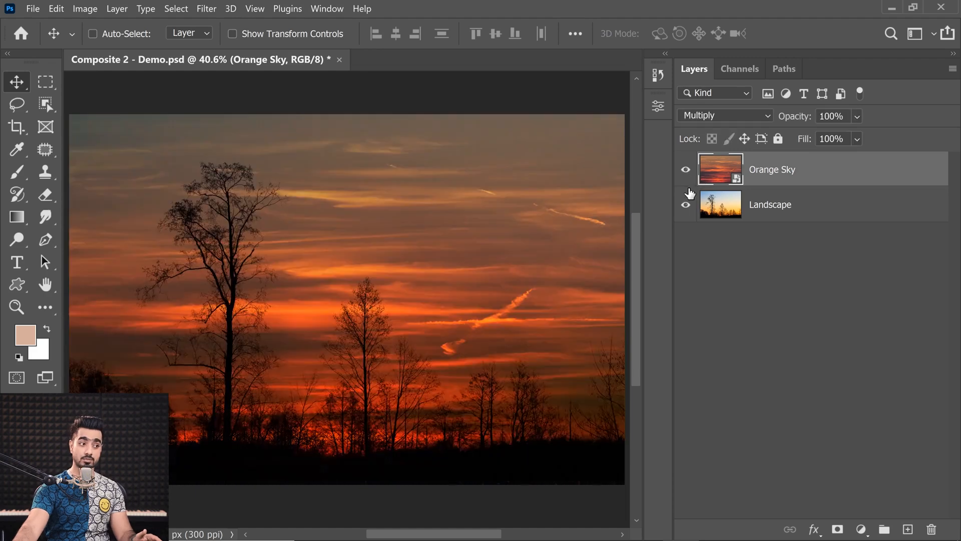
Add a Curves adjustment layer directly above the Landscape layer
click(802, 216)
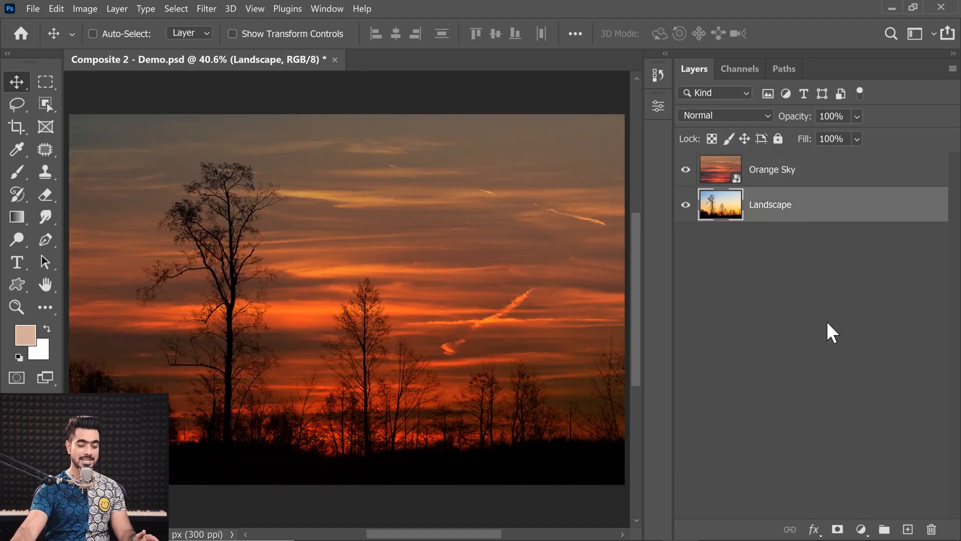
click(863, 524)
click(841, 342)
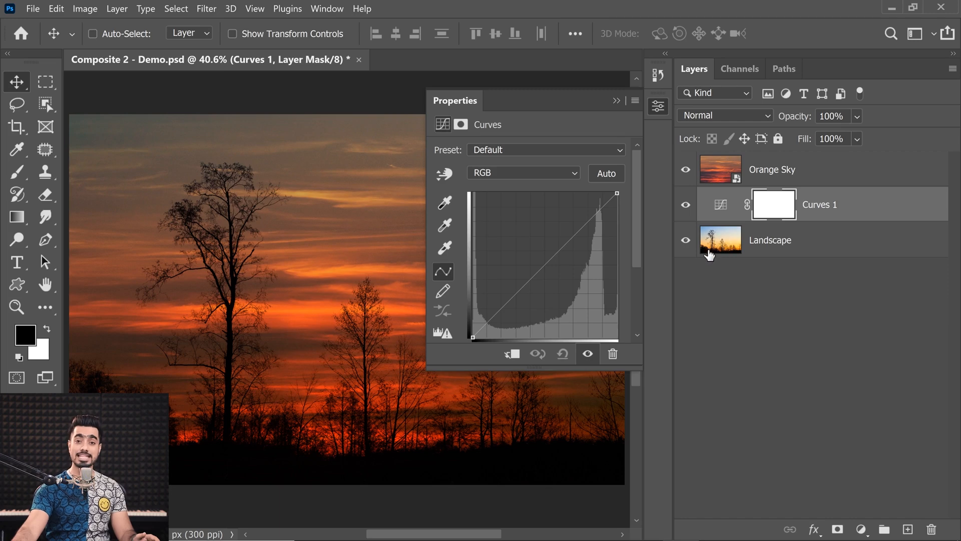
Move the Curves 1 white point to input 238 and output 255 while checking the fine branches up close
drag(597, 368, 605, 391)
drag(618, 347, 555, 344)
drag(357, 301, 408, 303)
drag(363, 305, 301, 280)
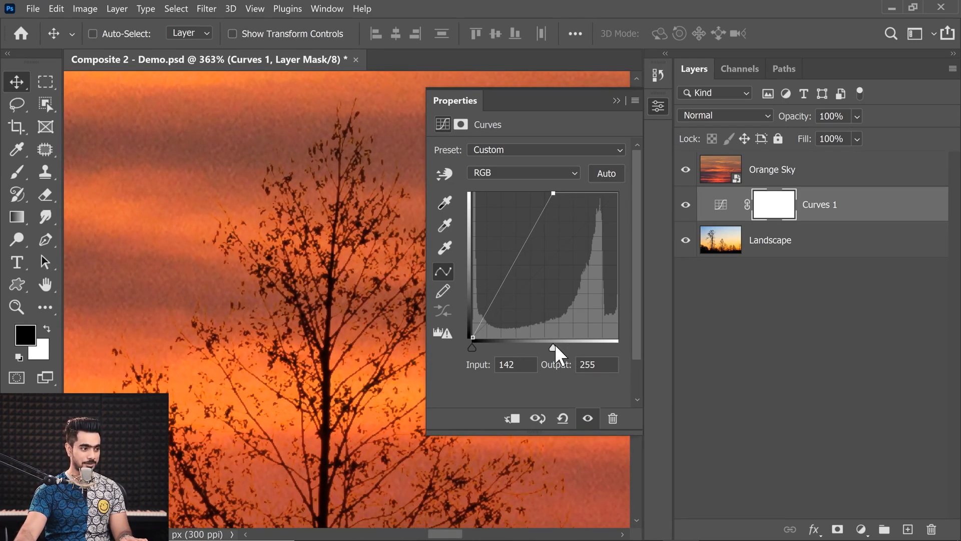
drag(554, 345, 608, 358)
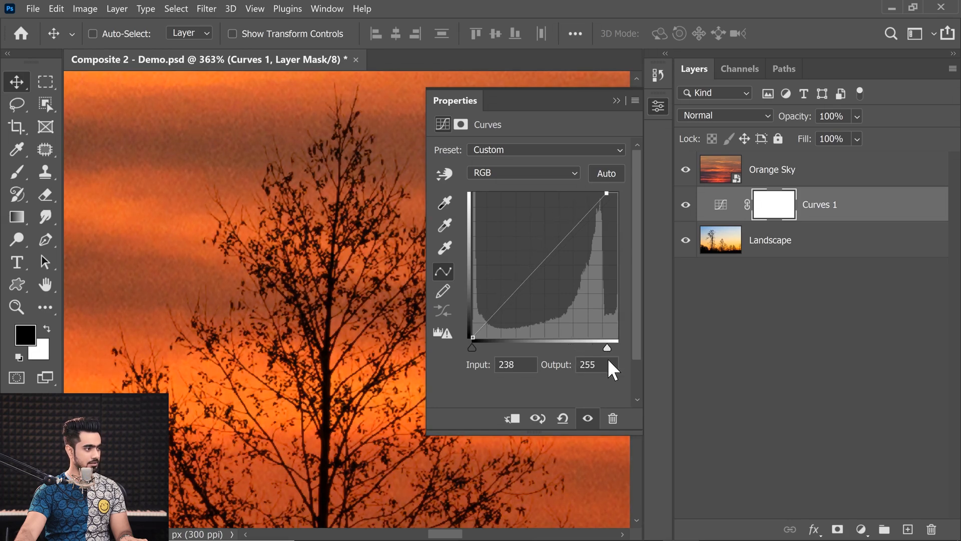
Compare the full composite with the Landscape layer on its own, viewing the whole image
ctrl+drag(304, 320, 234, 329)
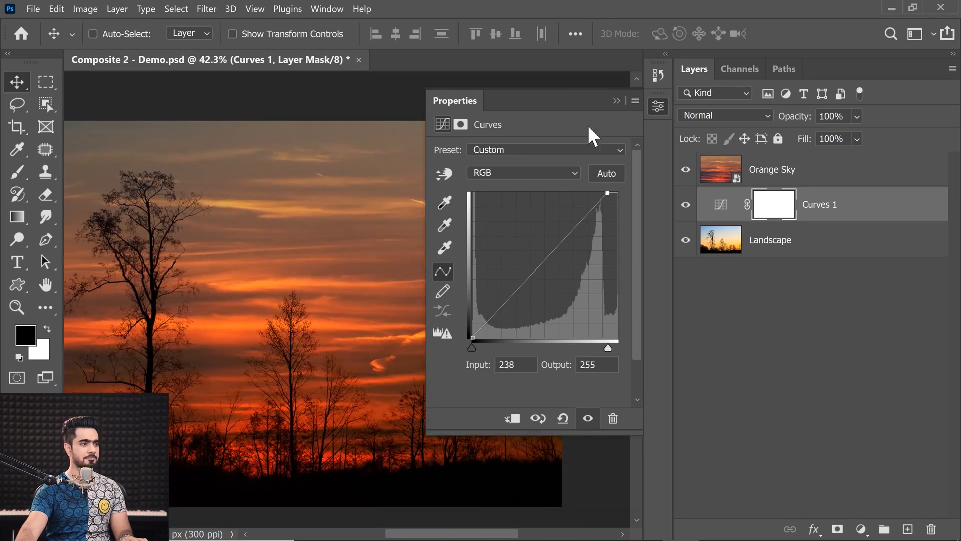
click(617, 101)
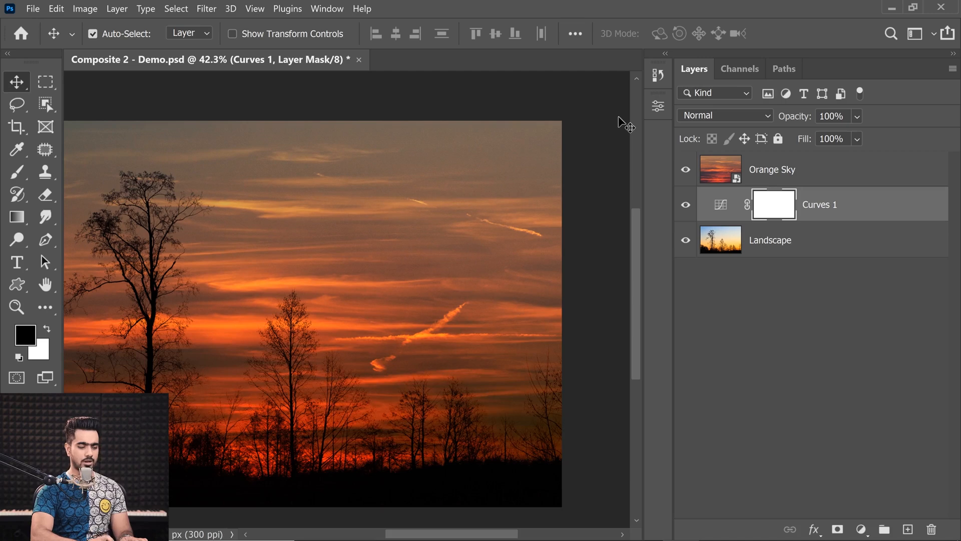
key(ctrl+0)
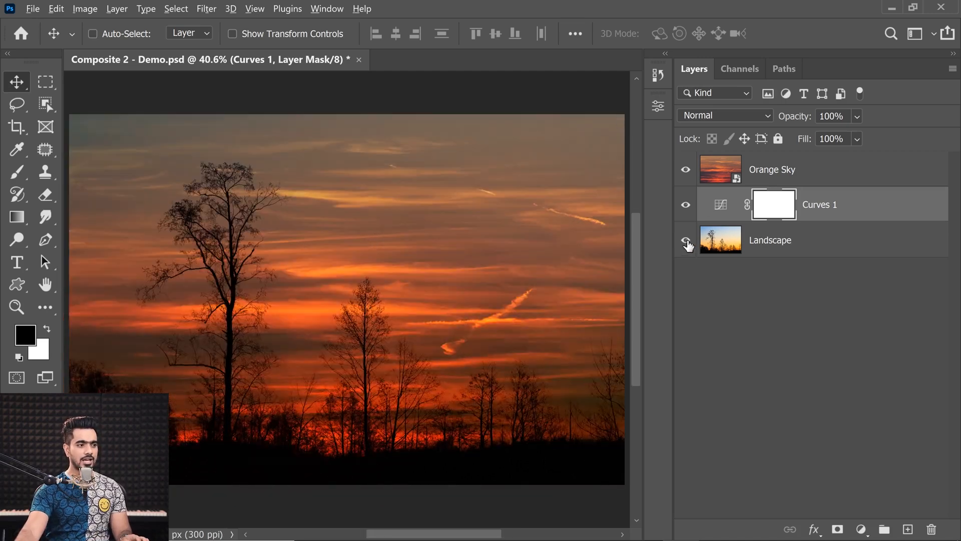
alt+click(686, 241)
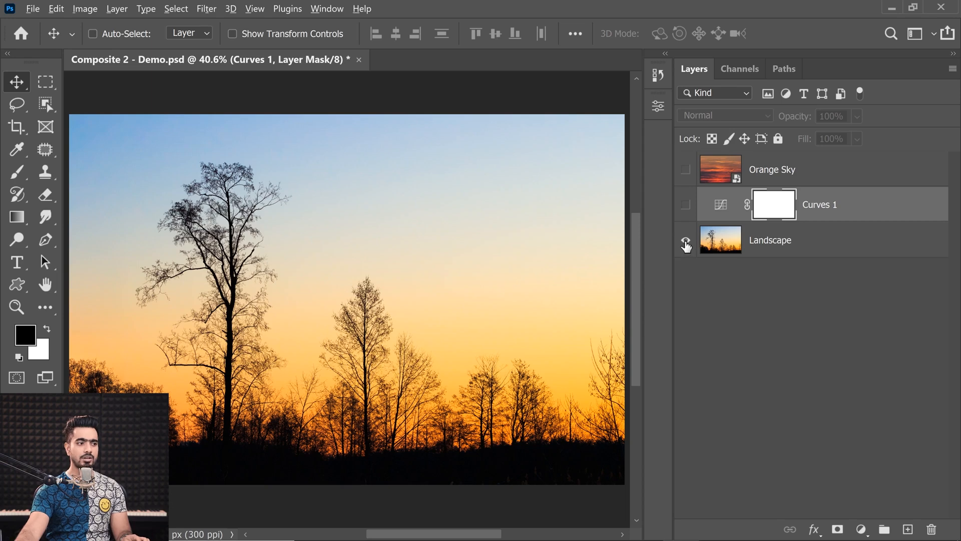
alt+click(686, 243)
click(761, 181)
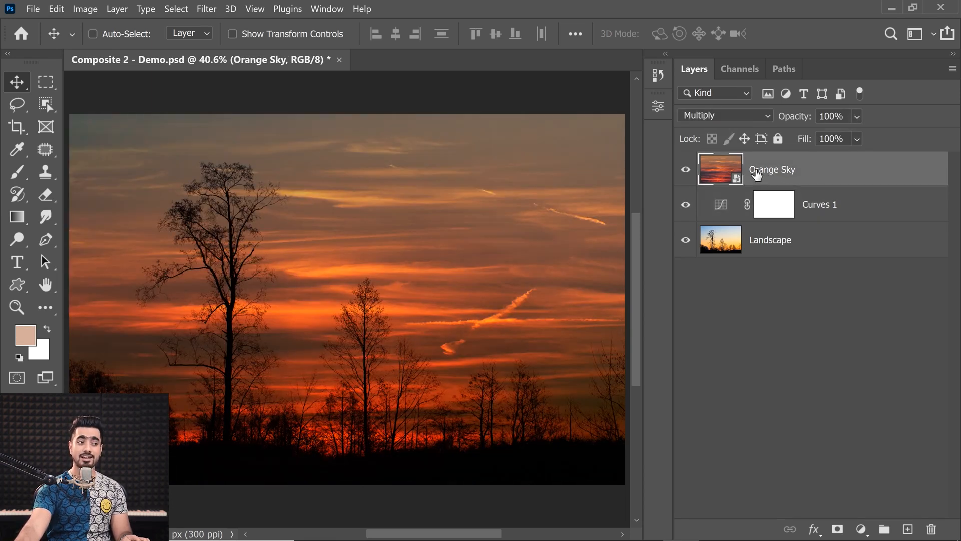
Add a Hue/Saturation adjustment layer directly above the Landscape layer and set its Saturation to -100
click(697, 251)
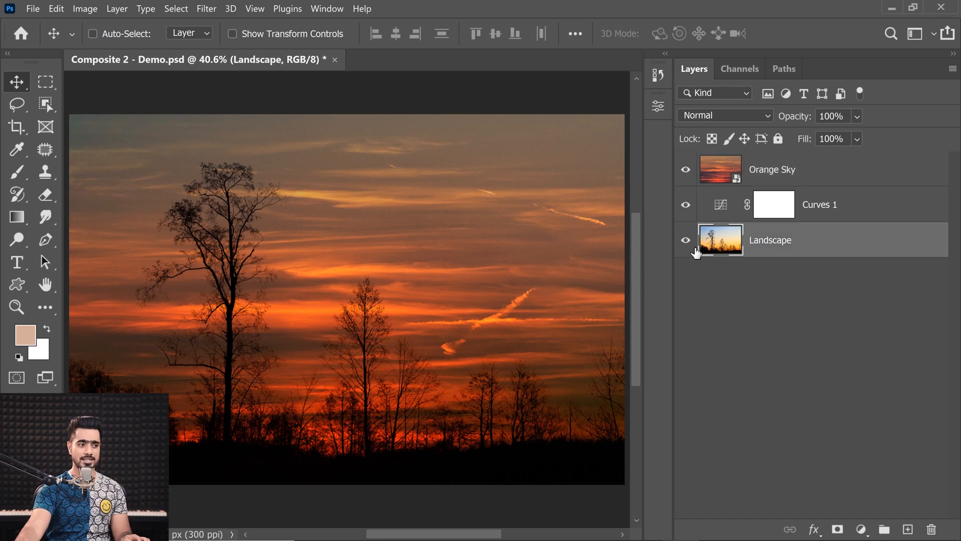
alt+click(685, 241)
alt+click(686, 246)
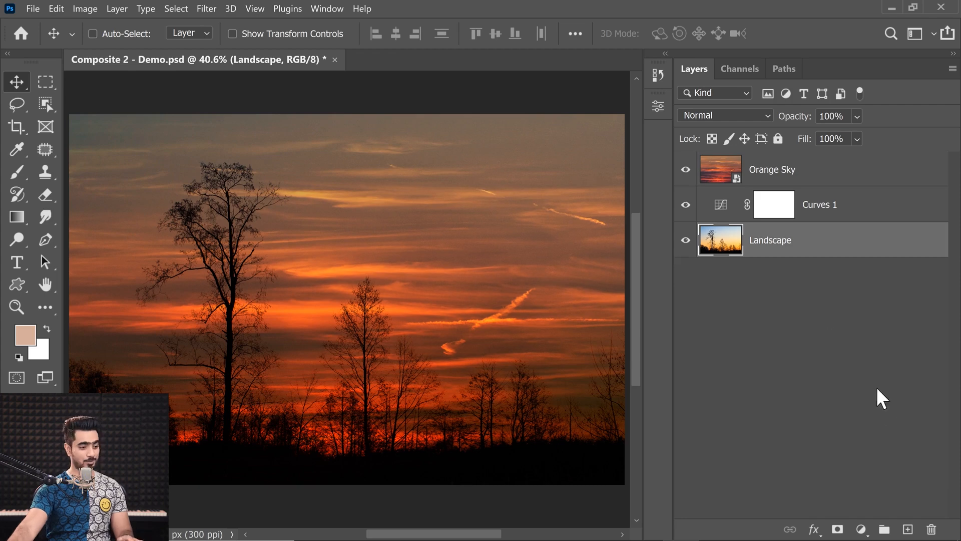
click(862, 529)
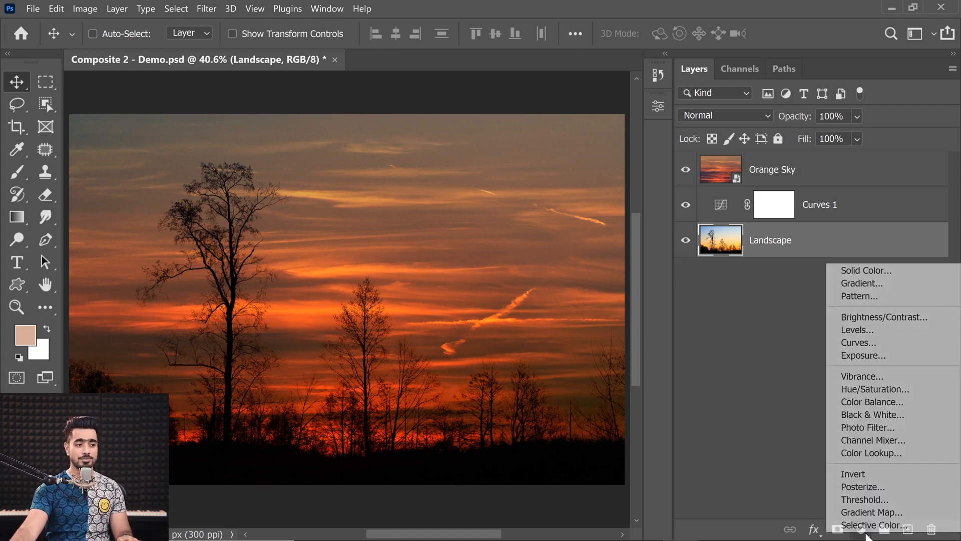
click(854, 391)
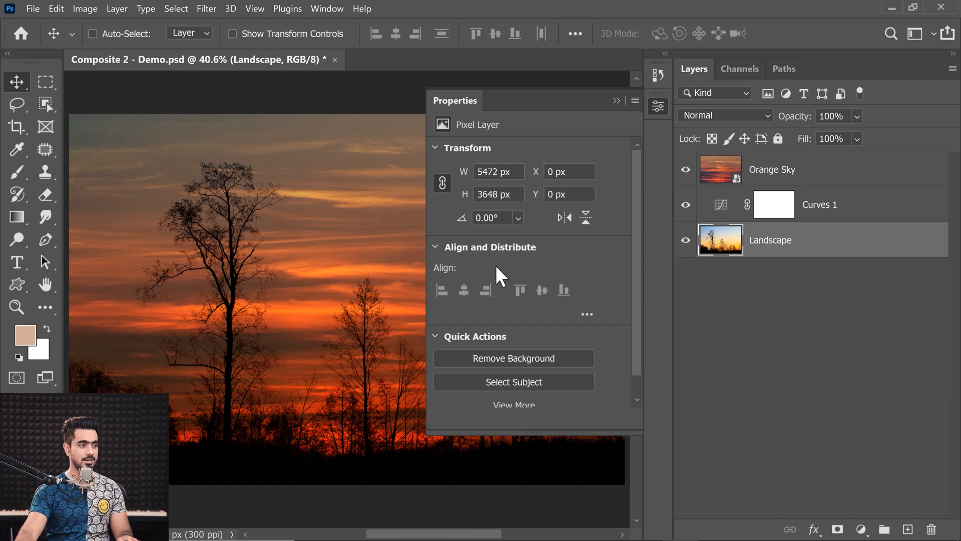
drag(529, 250, 381, 243)
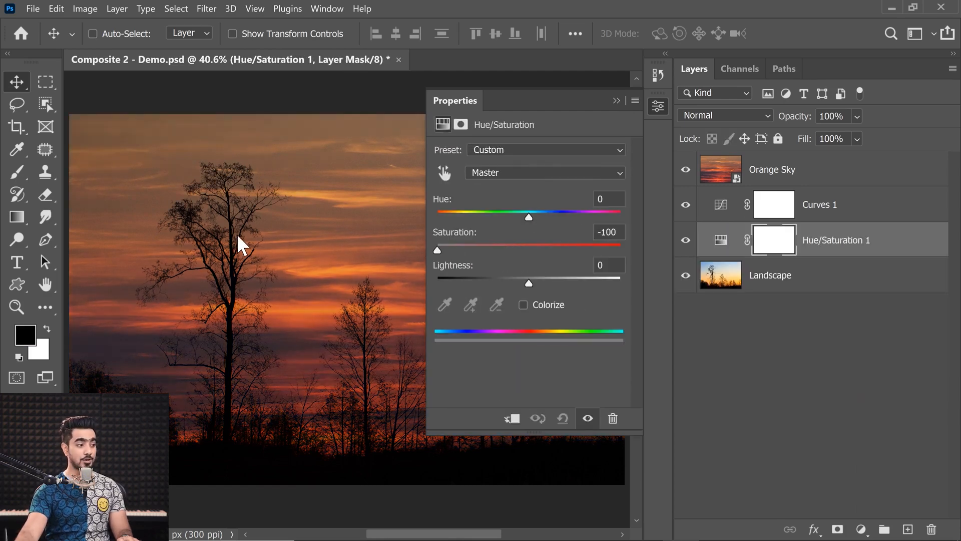
click(617, 100)
Reopen the Hue/Saturation 1 settings, detach the Properties panel from its dock as a floating window and close it
click(761, 177)
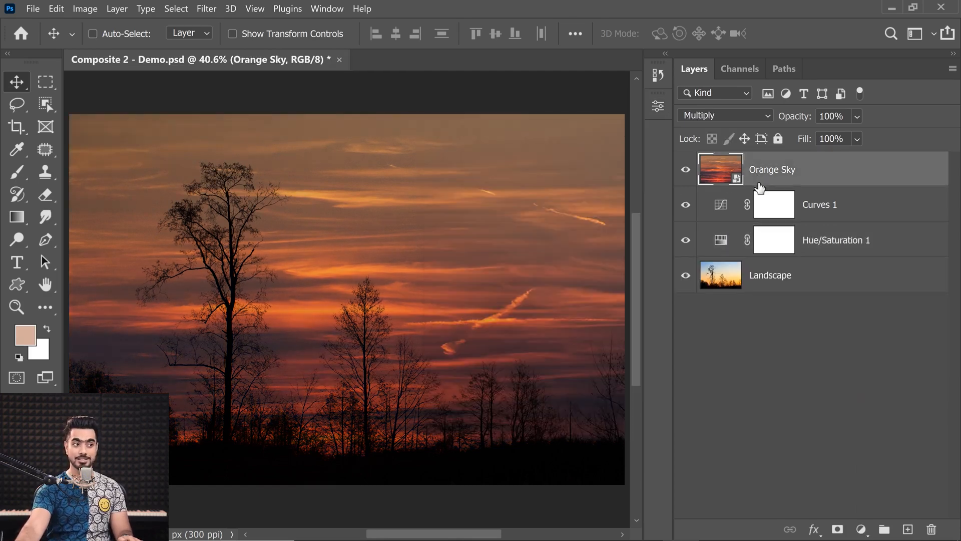
double_click(730, 252)
drag(530, 101, 674, 165)
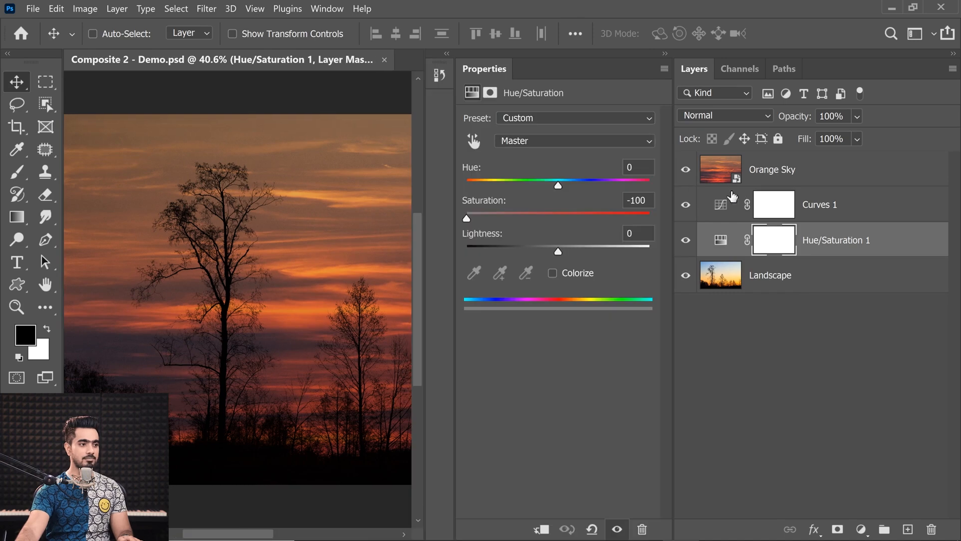
drag(437, 73, 341, 104)
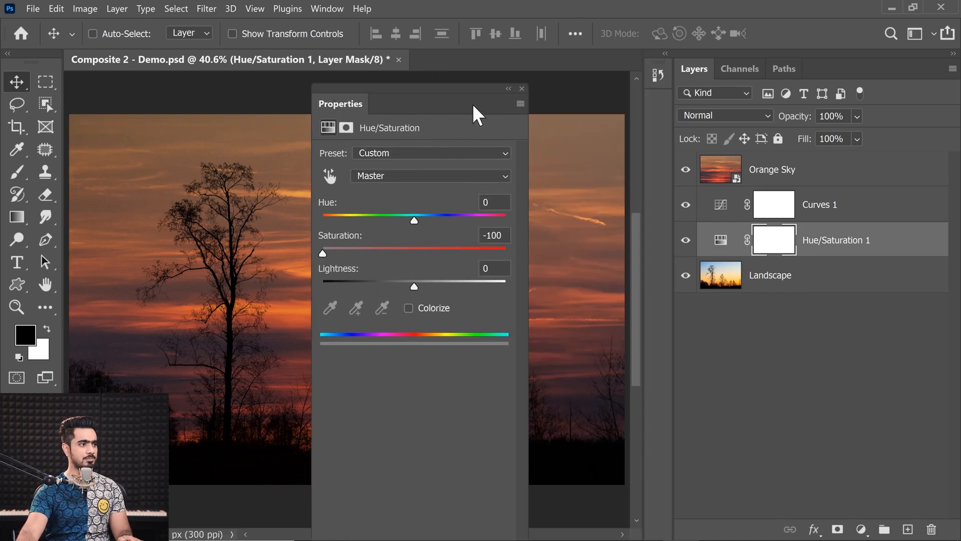
click(523, 90)
Compare the fine branches up close with Hue/Saturation 1 hidden and shown, and restore all layers
click(688, 250)
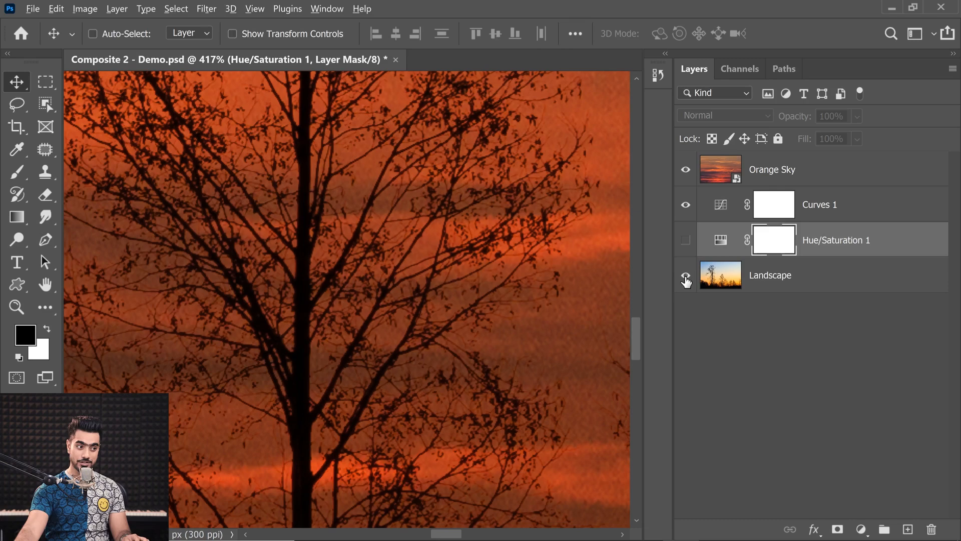
alt+click(685, 276)
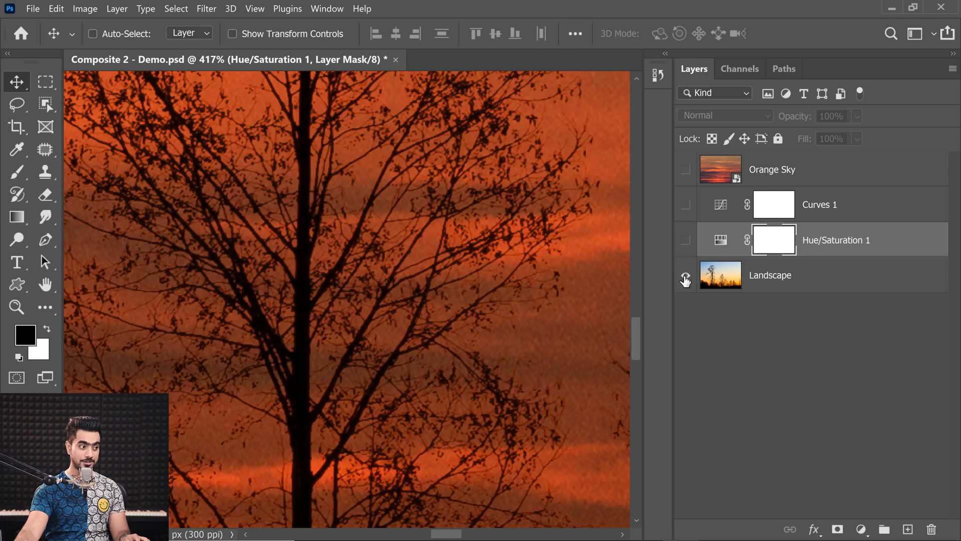
alt+click(682, 282)
scroll(518, 311, up, 8)
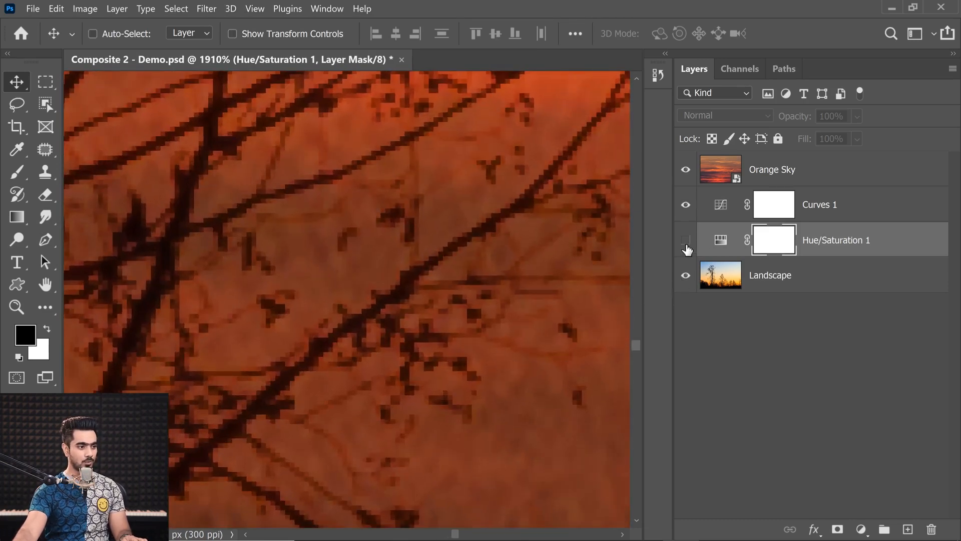
click(687, 243)
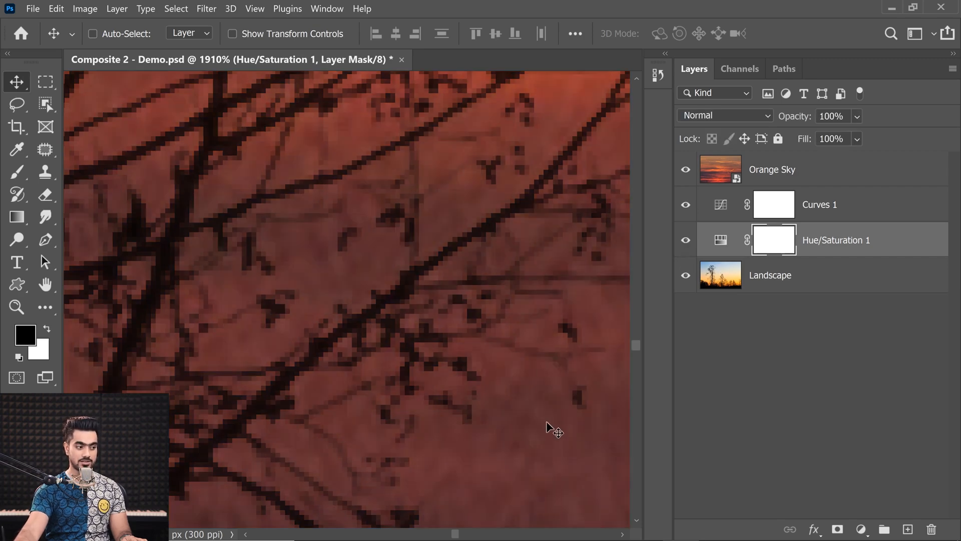
scroll(476, 344, down, 7)
Reopen the Curves 1 adjustment and fine-tune its white point slightly while checking the trees against the sky
click(725, 214)
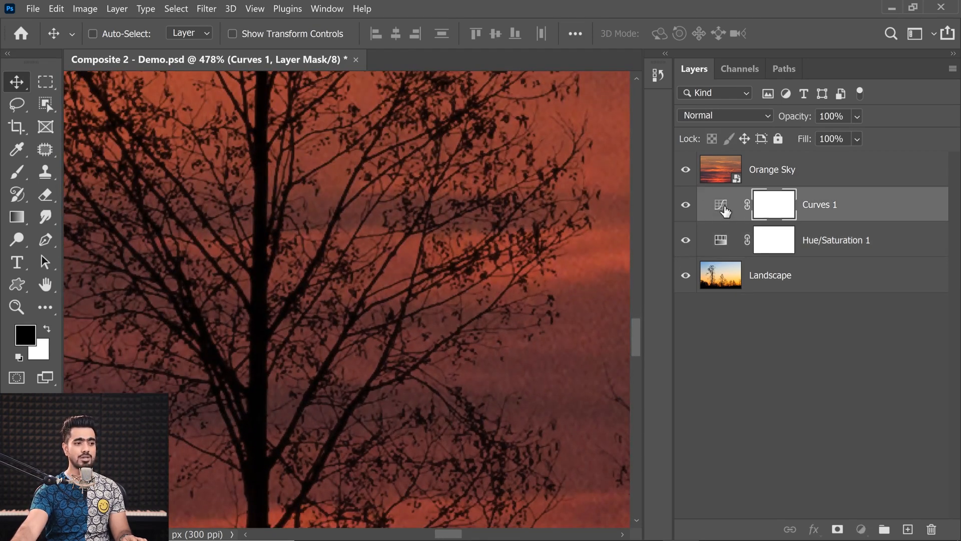
double_click(720, 211)
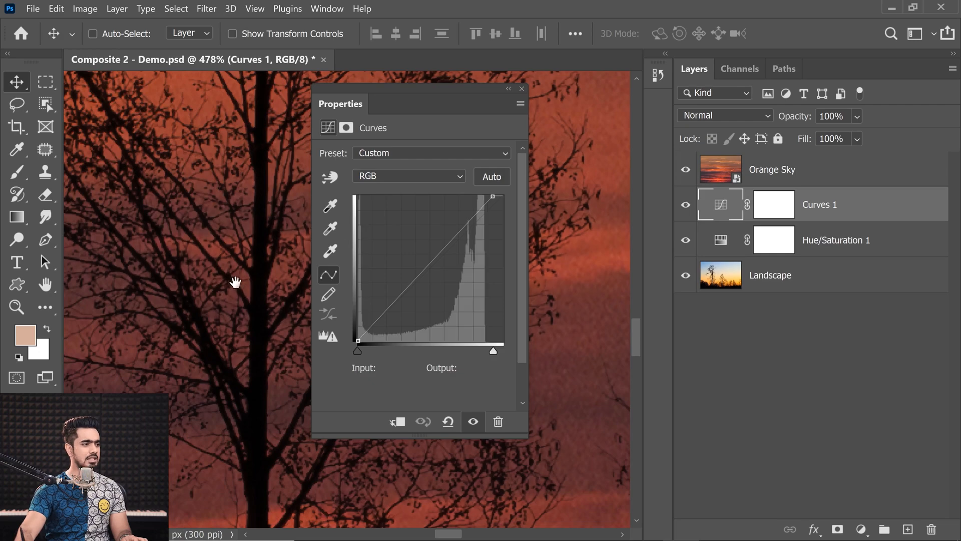
scroll(236, 281, down, 4)
drag(238, 283, 202, 279)
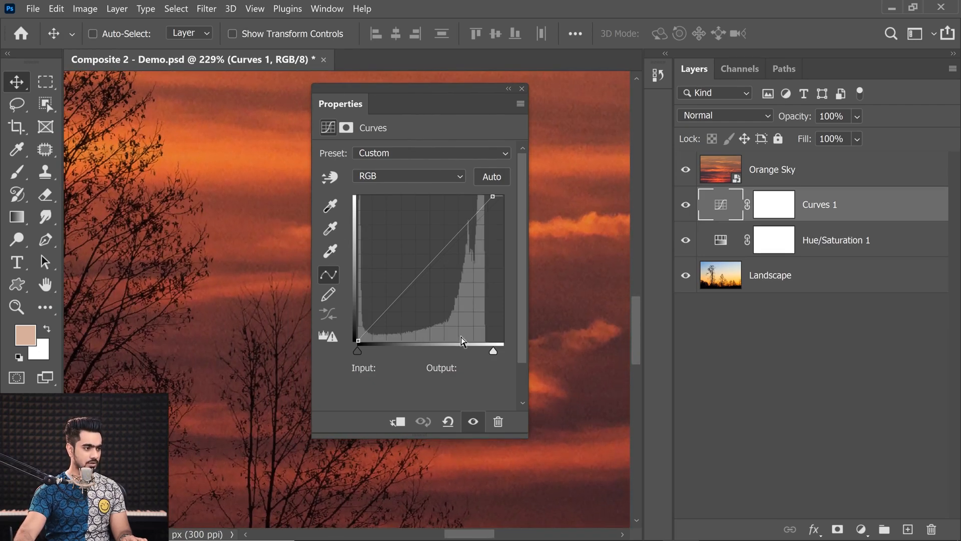
drag(492, 349, 495, 351)
click(522, 88)
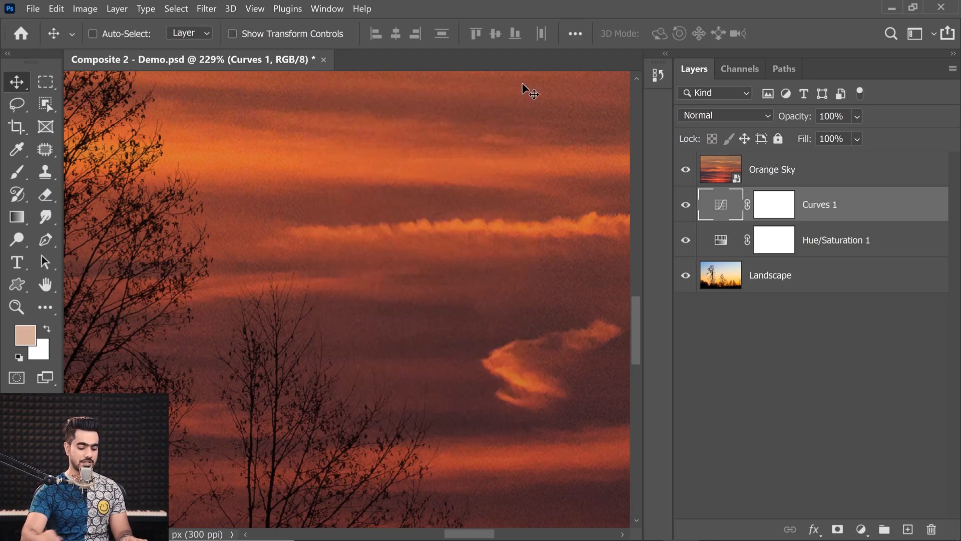
key(ctrl+0)
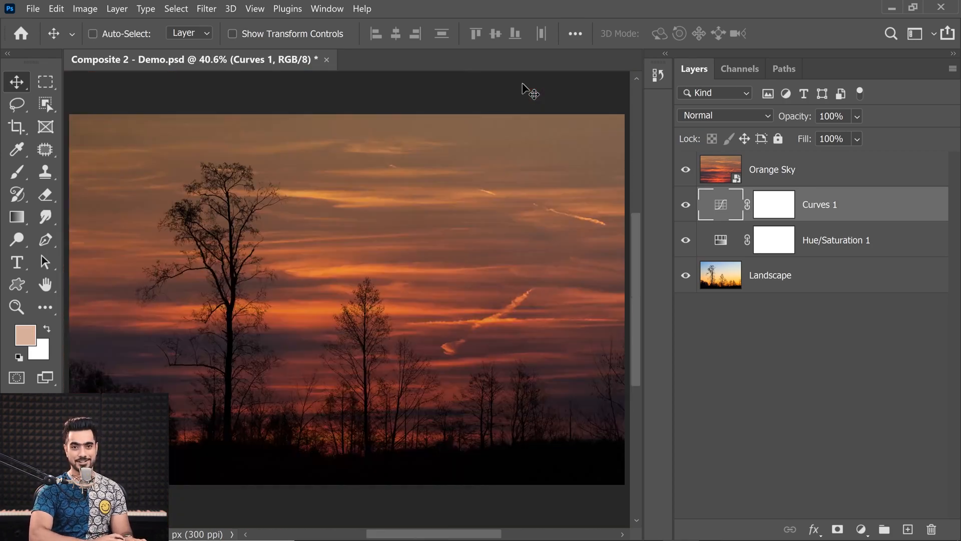